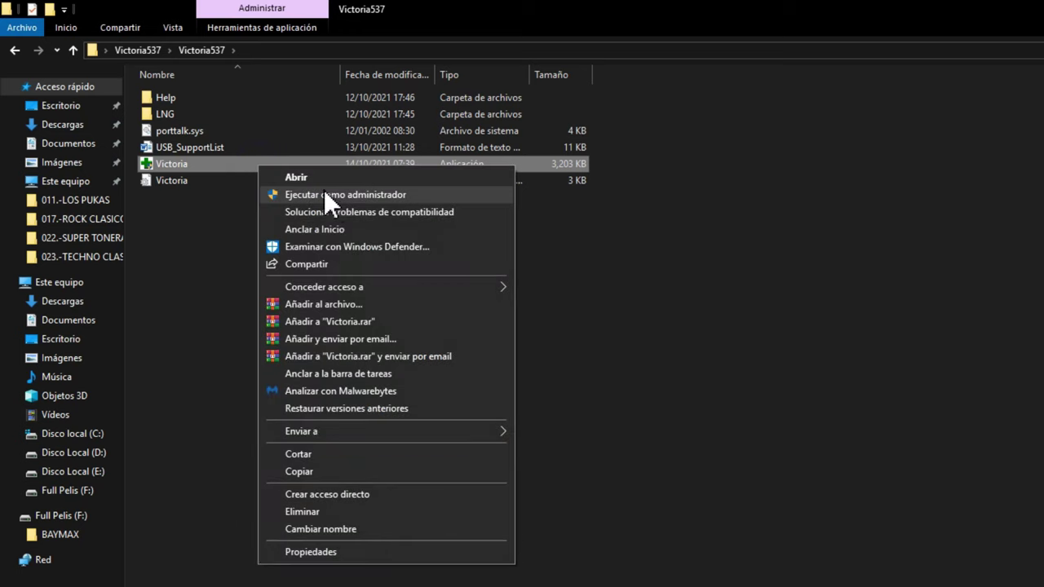
Run the Victoria application as administrator and switch its interface language to Español.
left_click(330, 194)
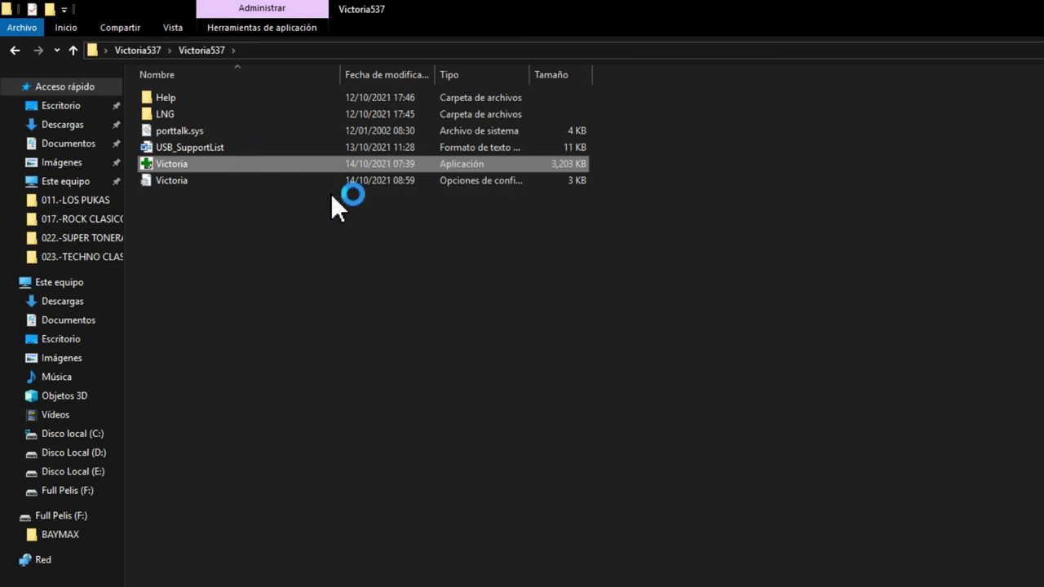
left_click(989, 8)
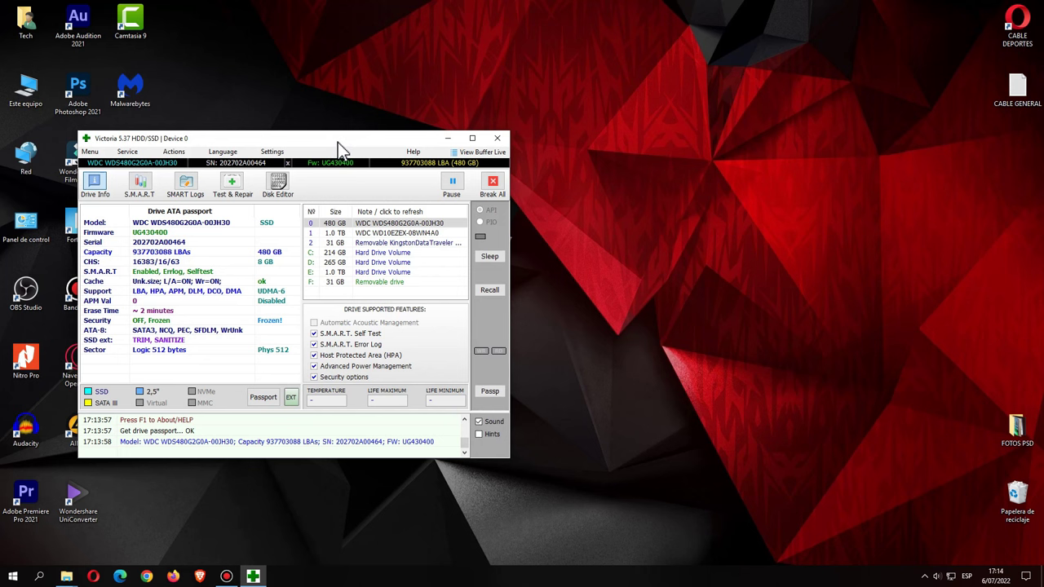
left_click_drag(337, 142, 562, 114)
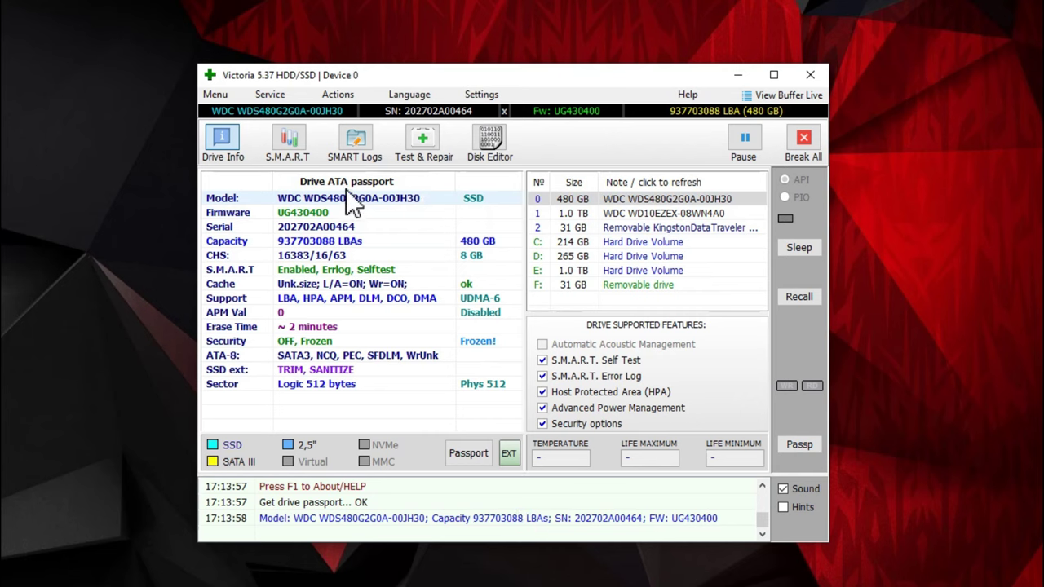
left_click(405, 99)
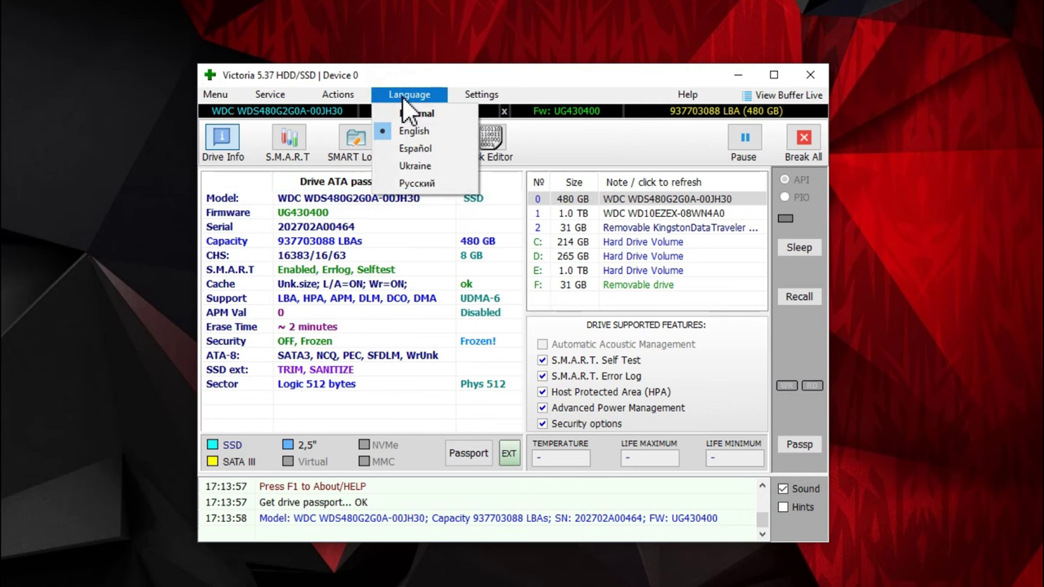
left_click(423, 154)
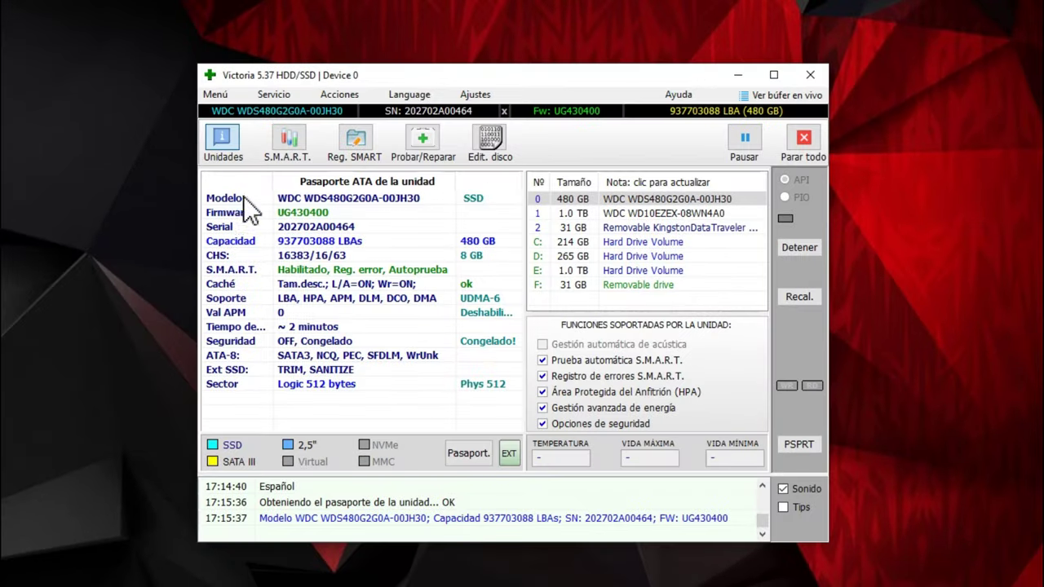
Examine the passport information of each physical drive (480 GB SSD, 1.0 TB, 31 GB USB) and of volumes C: to F:.
left_click(230, 135)
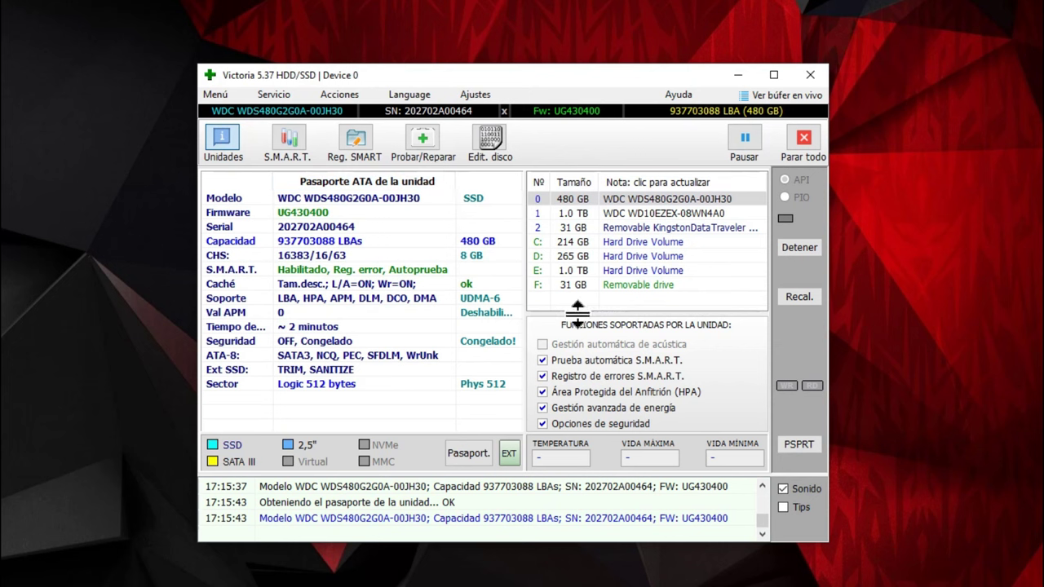
left_click(584, 213)
left_click(579, 228)
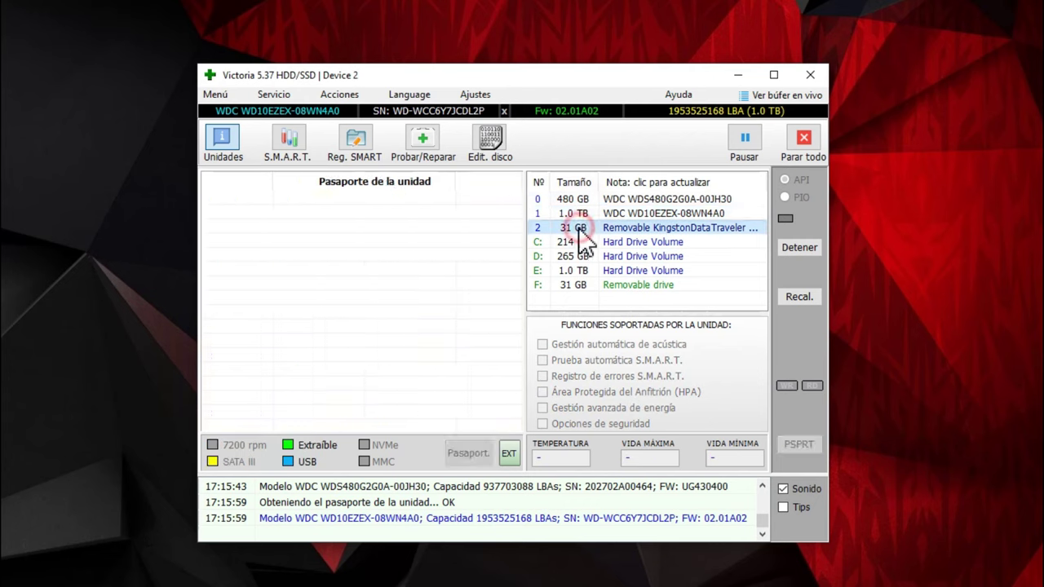
left_click(575, 201)
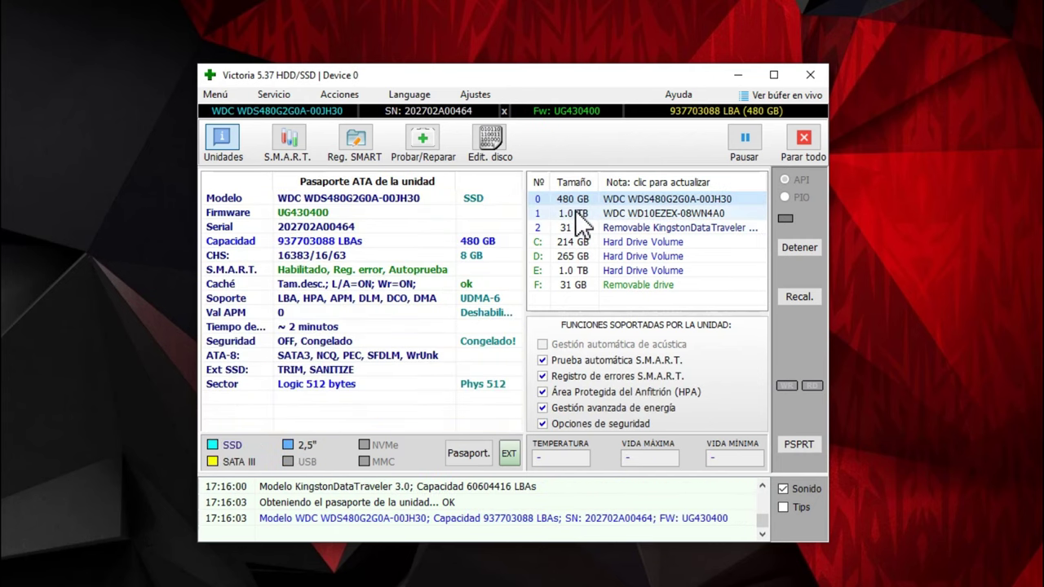
left_click(582, 213)
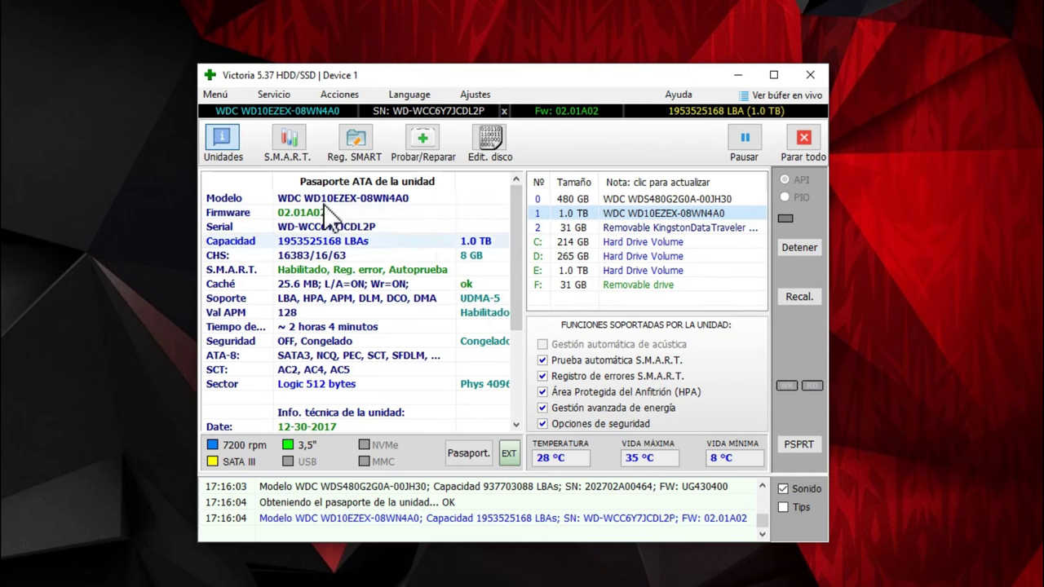
left_click(602, 225)
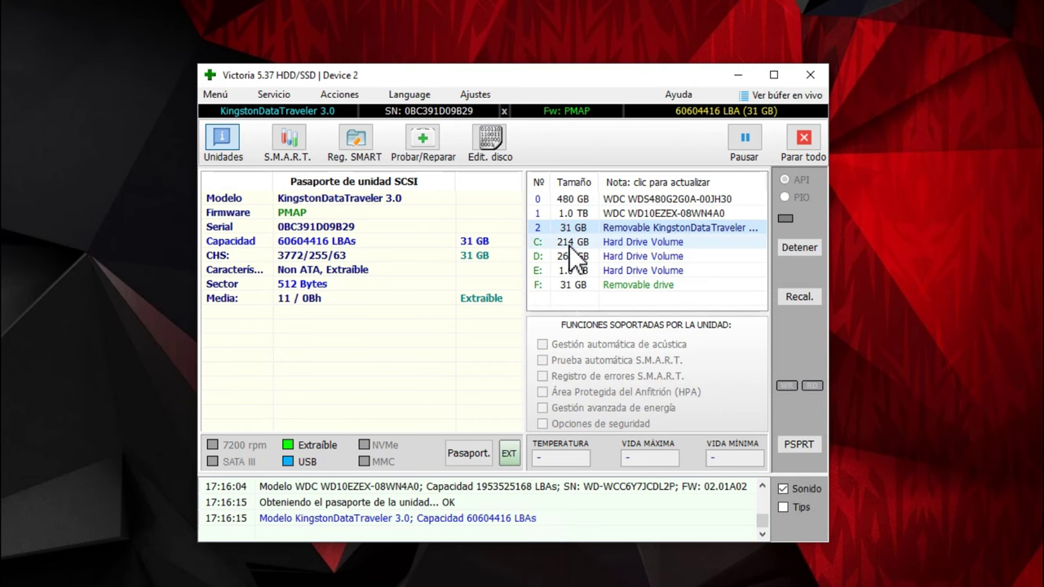
left_click(569, 243)
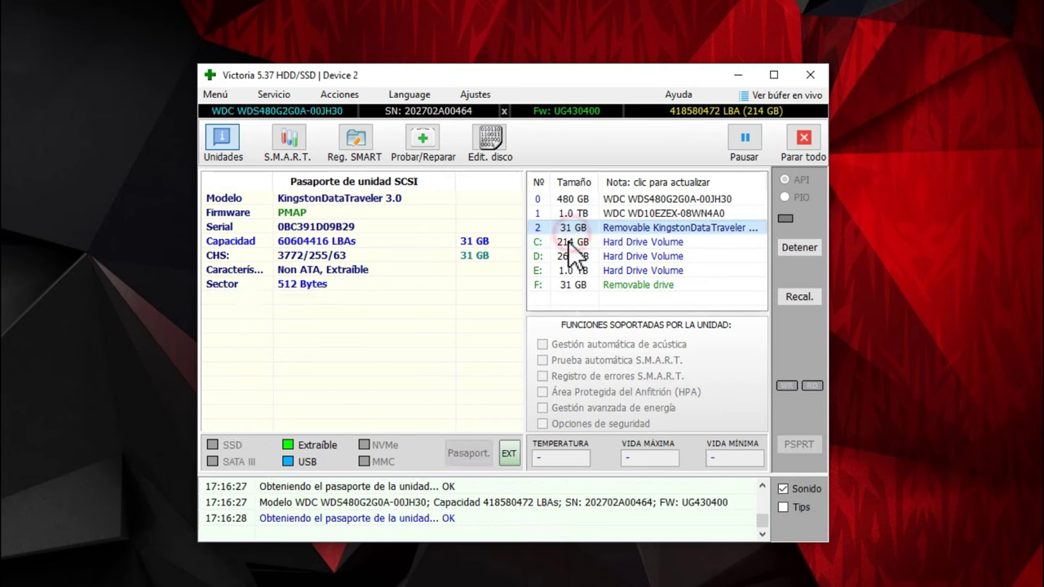
left_click(569, 228)
left_click(569, 243)
left_click(571, 256)
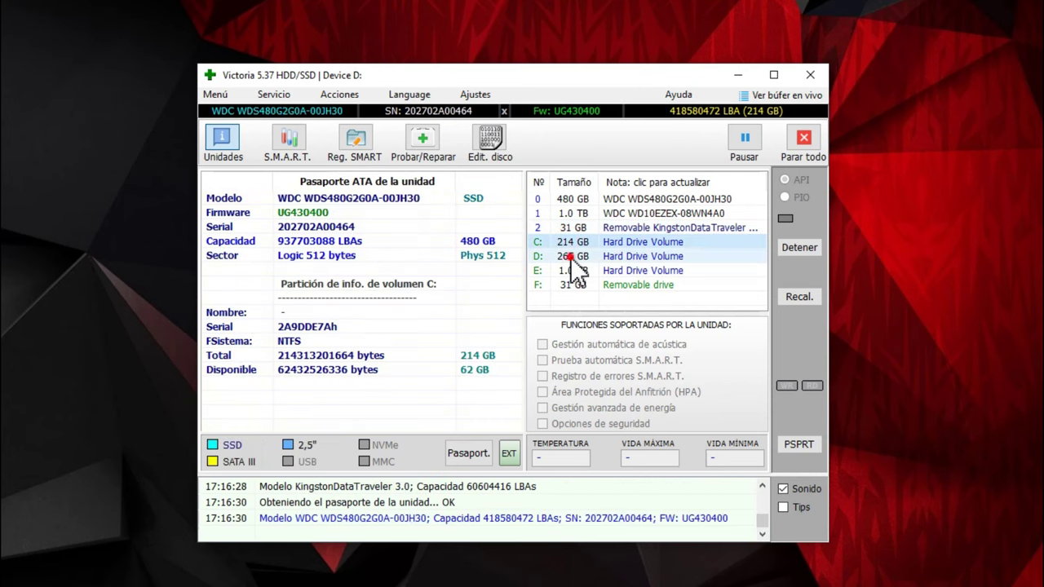
left_click(572, 270)
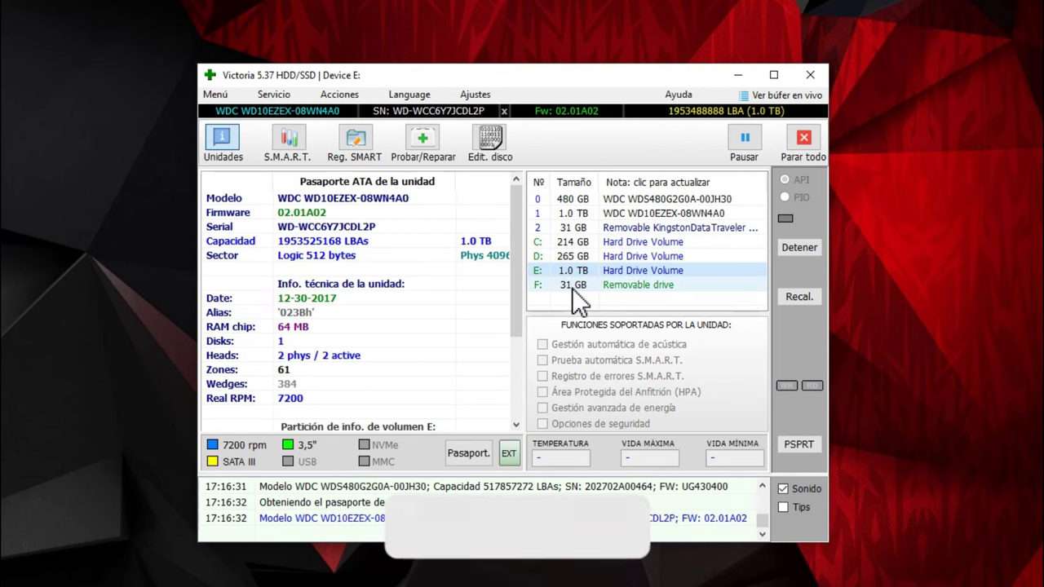
left_click(574, 285)
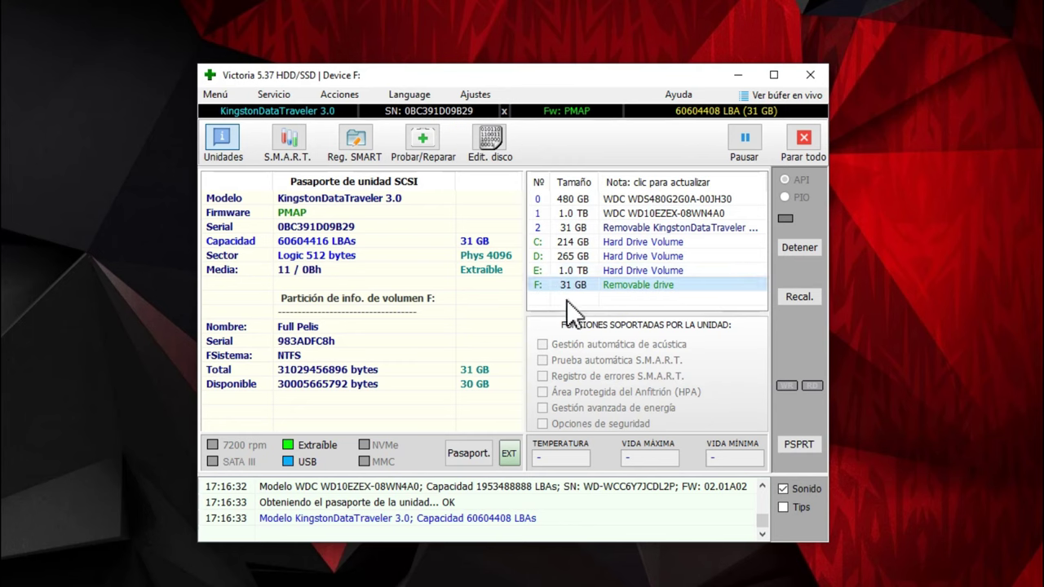
Select the 1.0 TB WDC WD10EZEX-08WN4A0 drive and read its S.M.A.R.T. attributes.
left_click(571, 215)
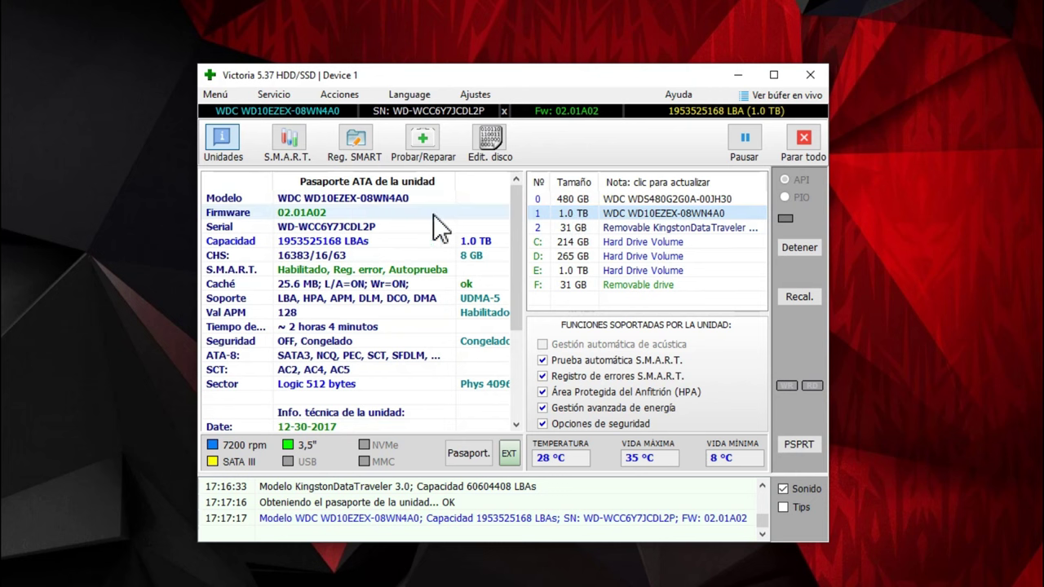
left_click(285, 149)
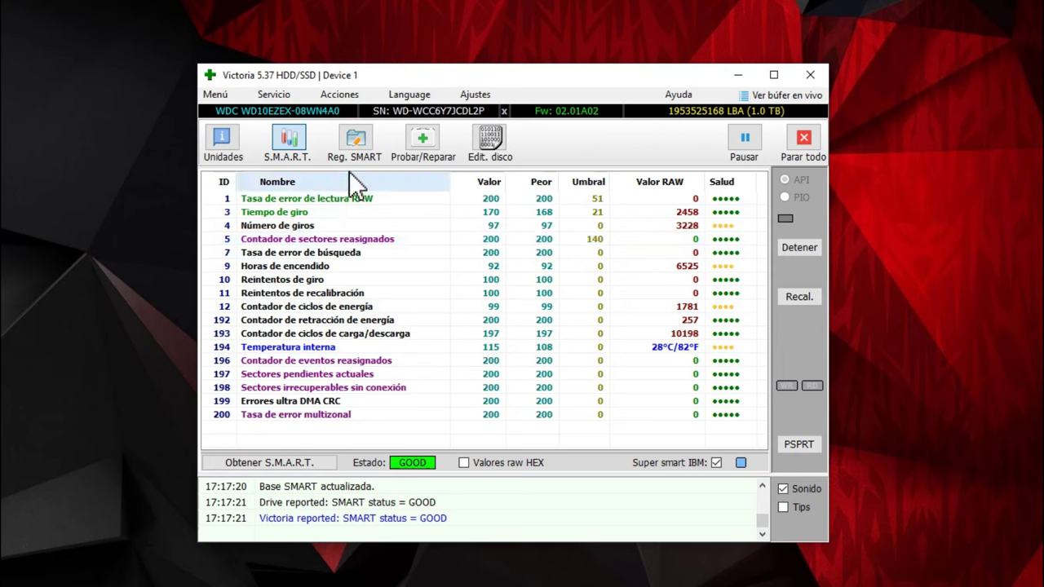
Run a full read scan of the 1.0 TB drive with the bad-block action set to Ignorar, and stop it partway.
left_click(419, 145)
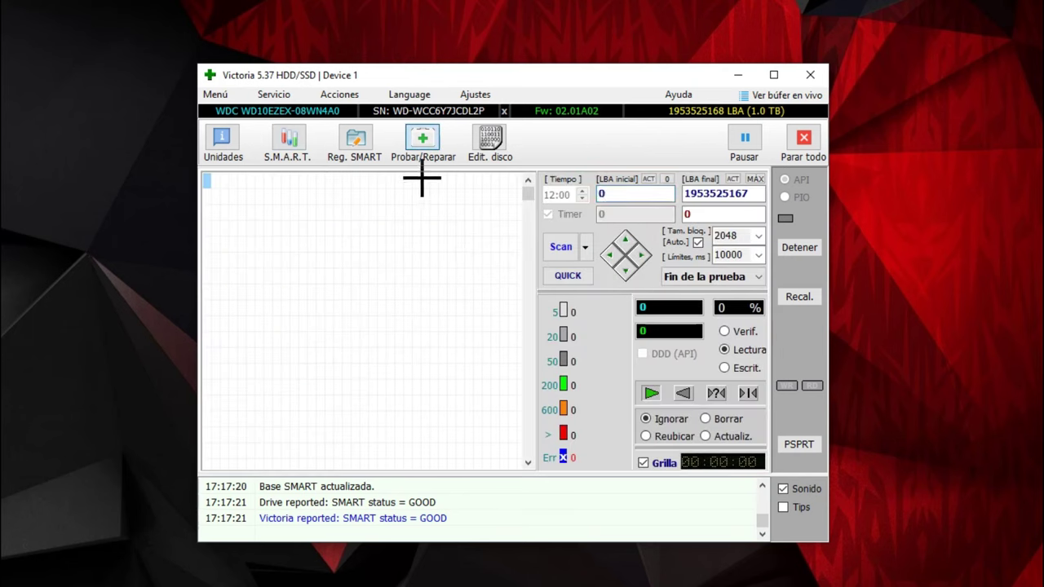
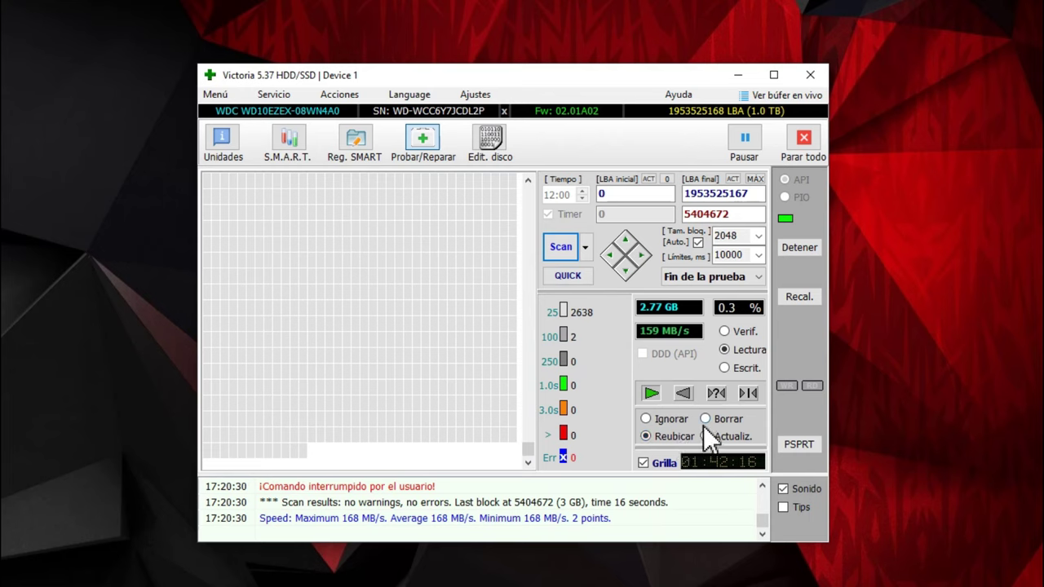
left_click(706, 419)
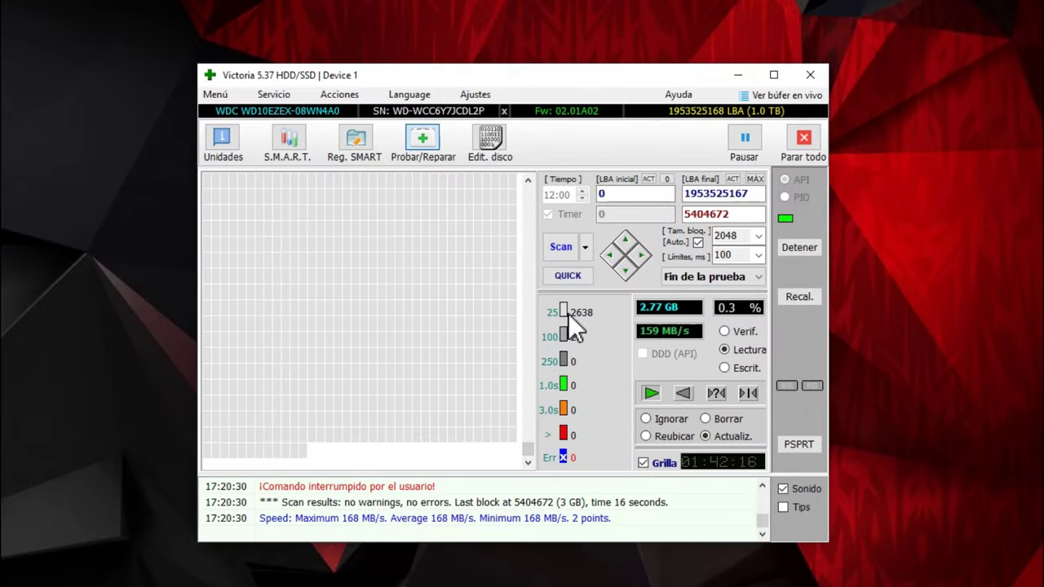
left_click(647, 418)
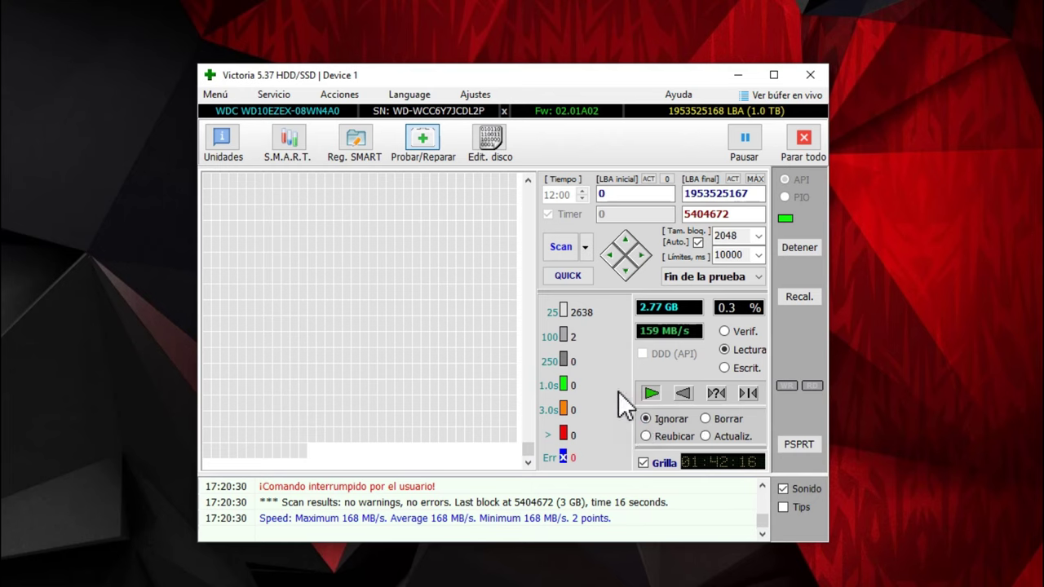
left_click(561, 247)
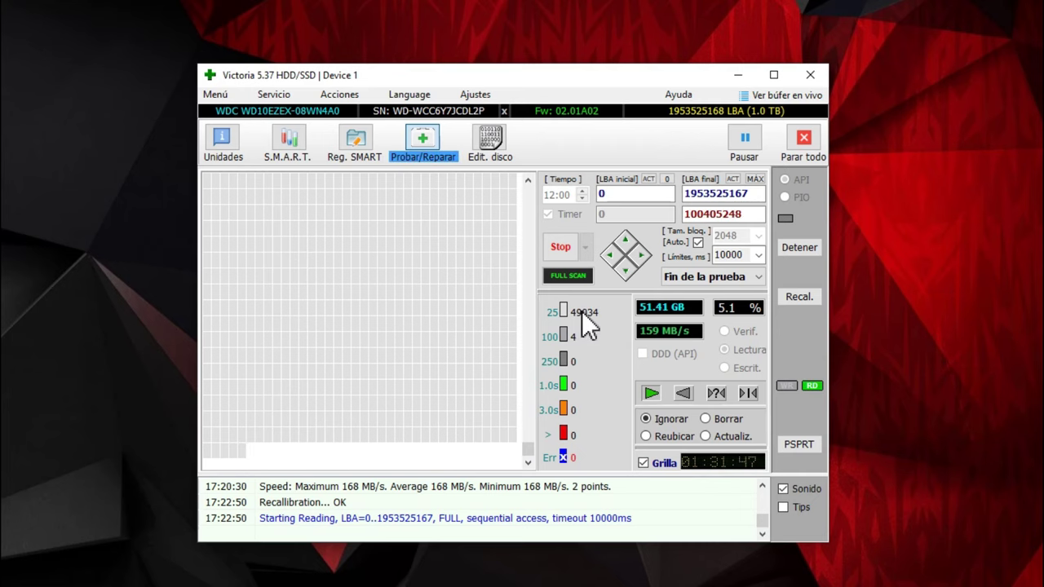
left_click(561, 252)
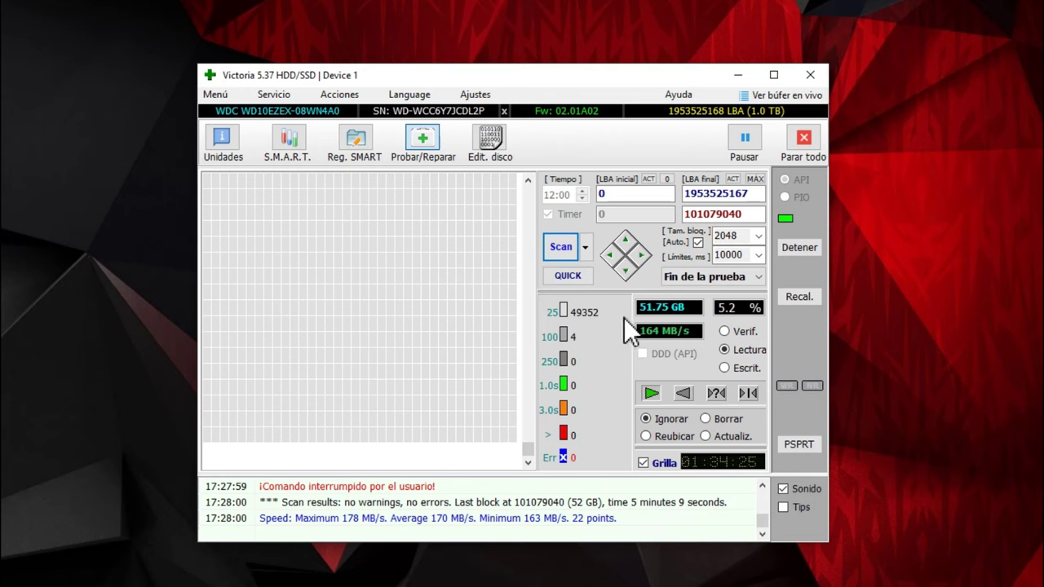
Turn off the Grilla block view to show the speed graph, and set the test to Lectura mode in the reverse direction.
left_click(739, 347)
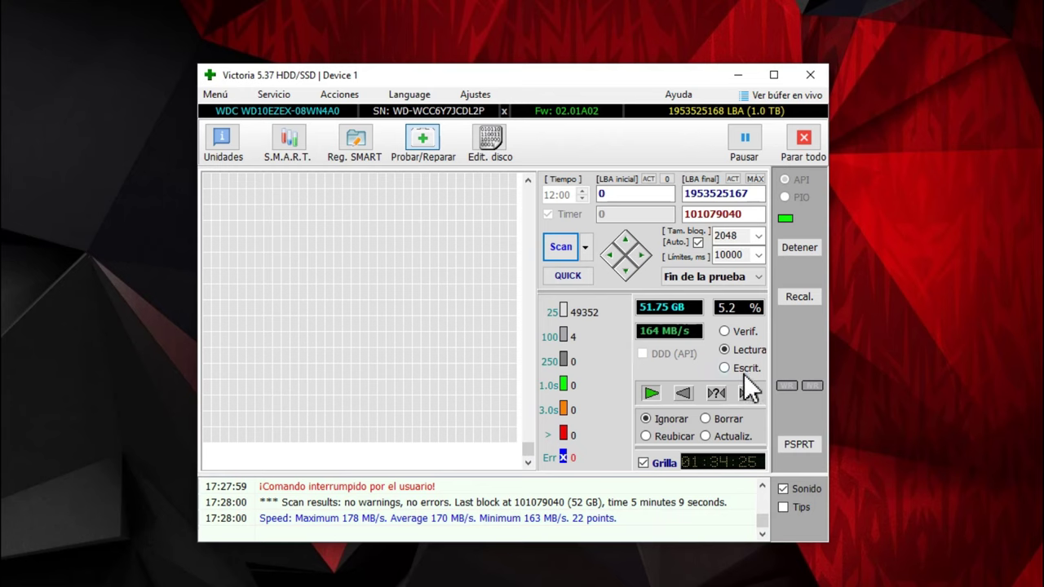
left_click(740, 329)
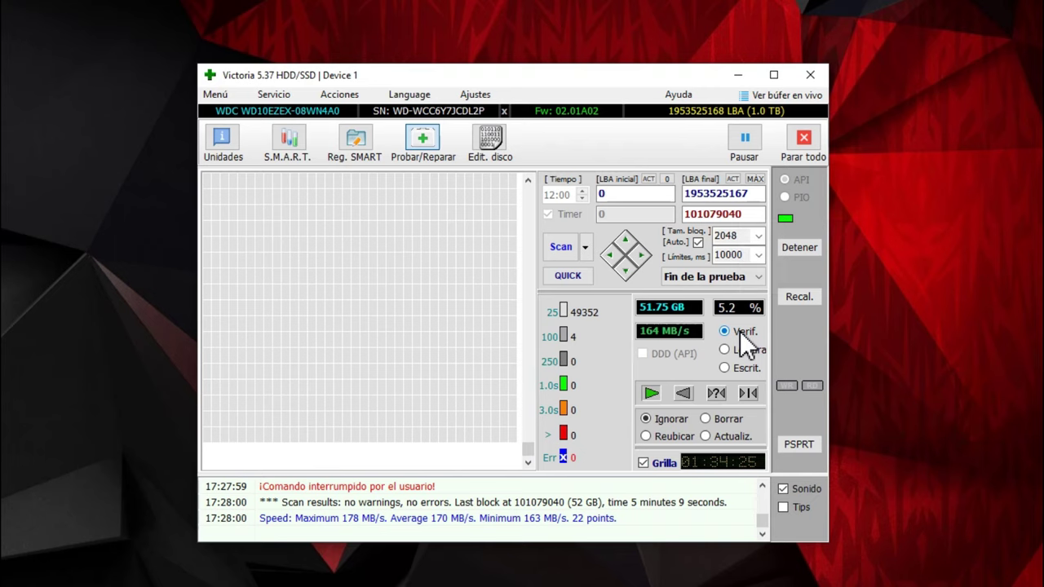
left_click(724, 368)
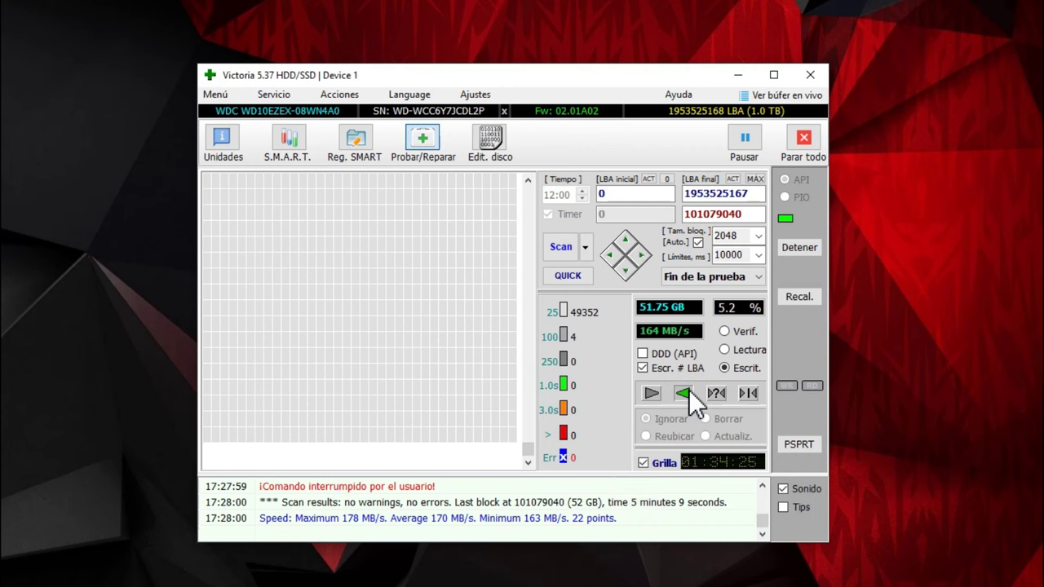
left_click(644, 464)
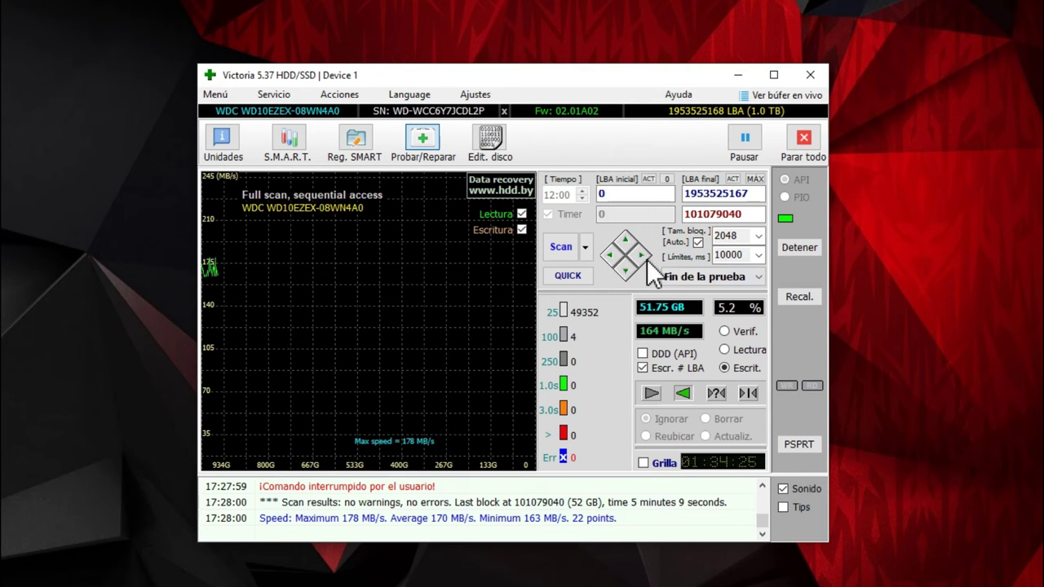
left_click(725, 349)
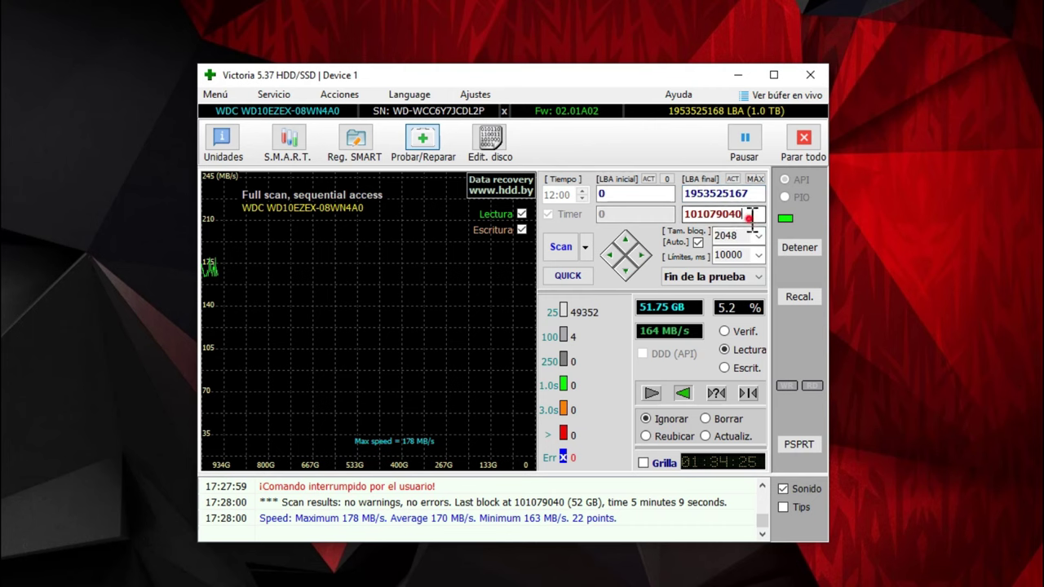
Copy the last scanned block, 101079040, into the initial LBA and start a scan of that range.
double_click(705, 214)
right_click(715, 211)
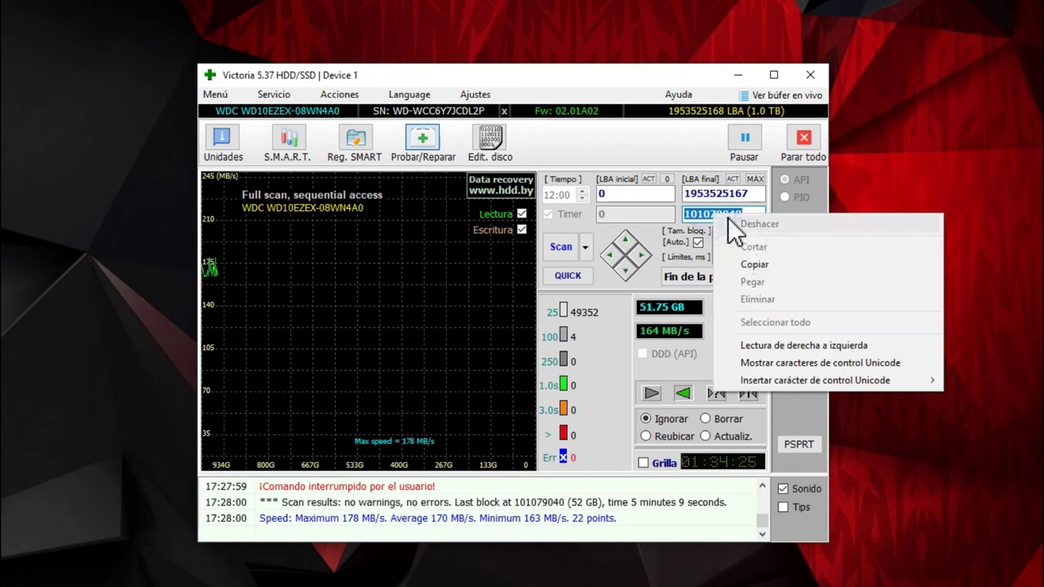
left_click(759, 264)
left_click(618, 193)
double_click(611, 194)
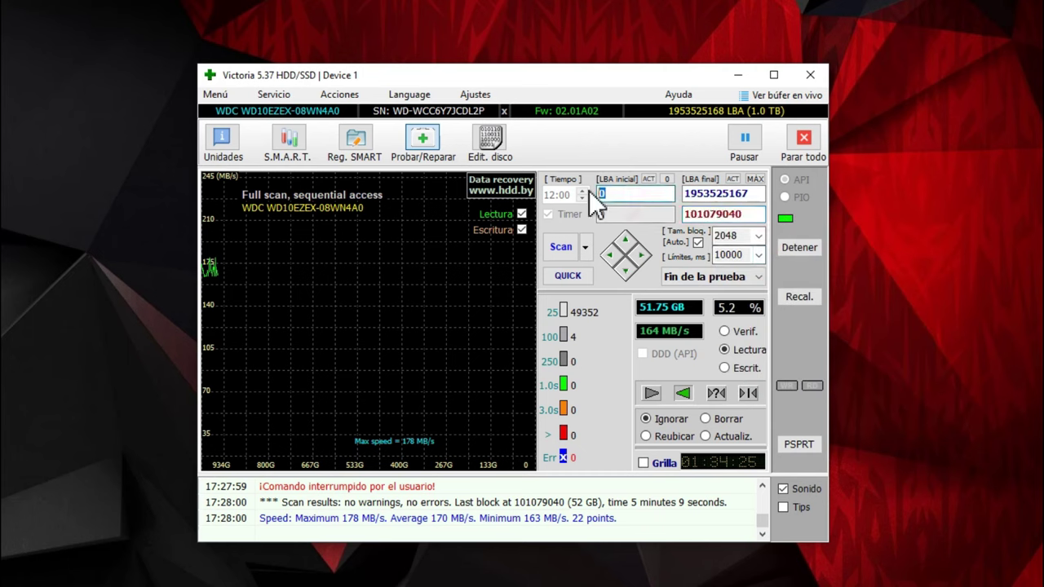
key("ctrl+v")
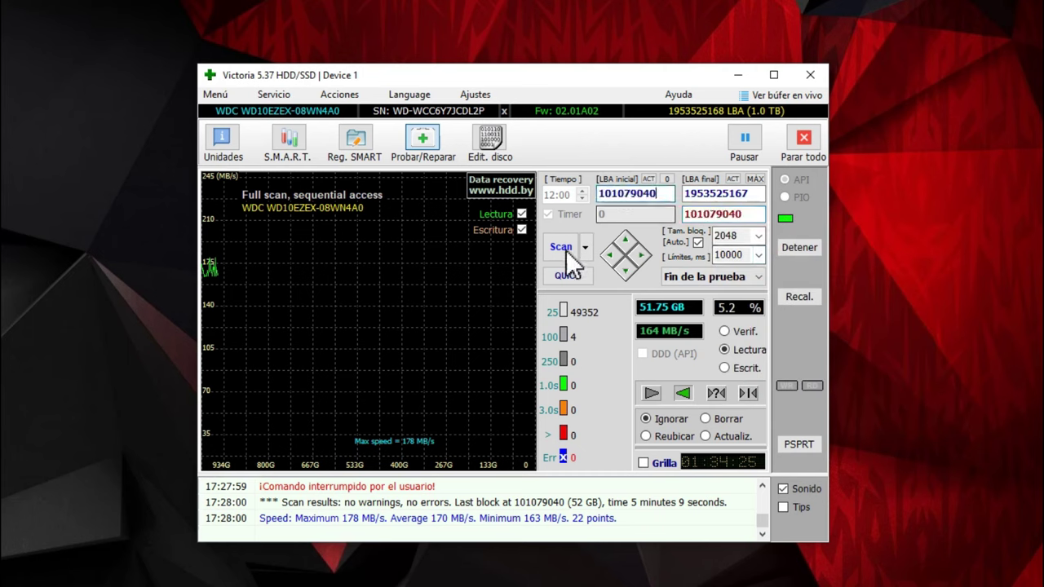
left_click(562, 247)
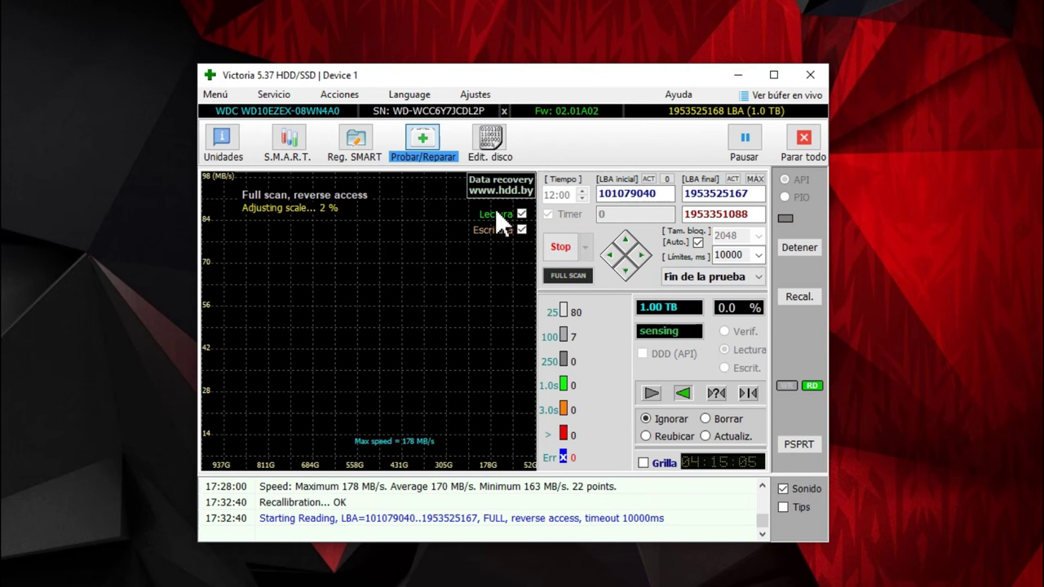